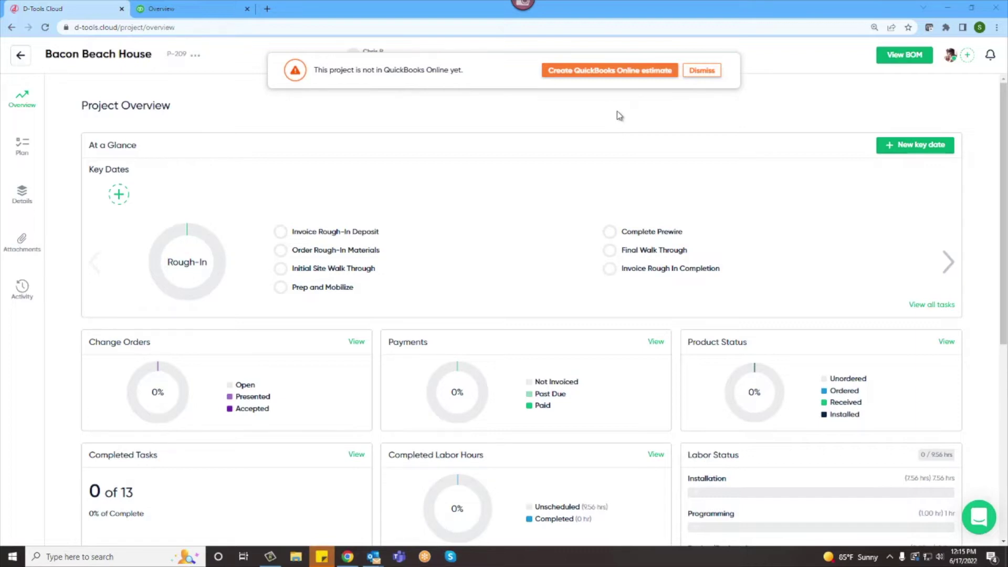
Step: Start a QuickBooks Online estimate for Bacon Beach House and choose to create a new customer
{"action": "left_click", "coordinate": [617, 74]}
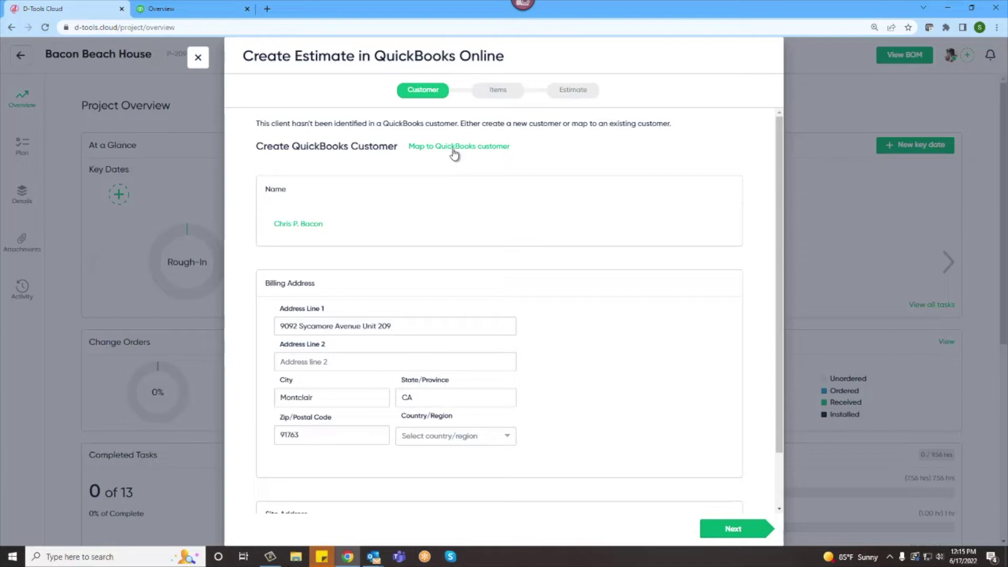
{"action": "left_click", "coordinate": [453, 149]}
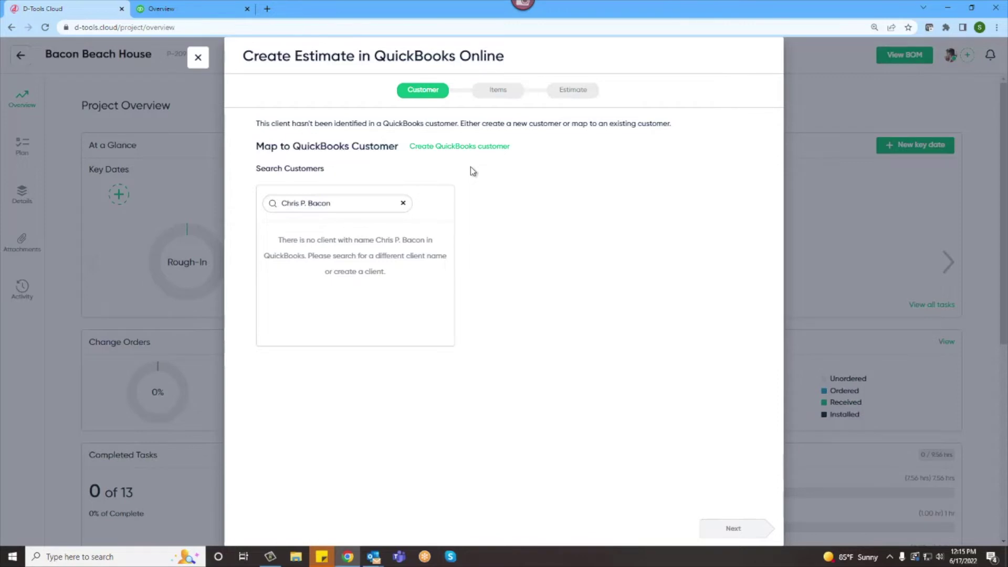
{"action": "left_click", "coordinate": [469, 146]}
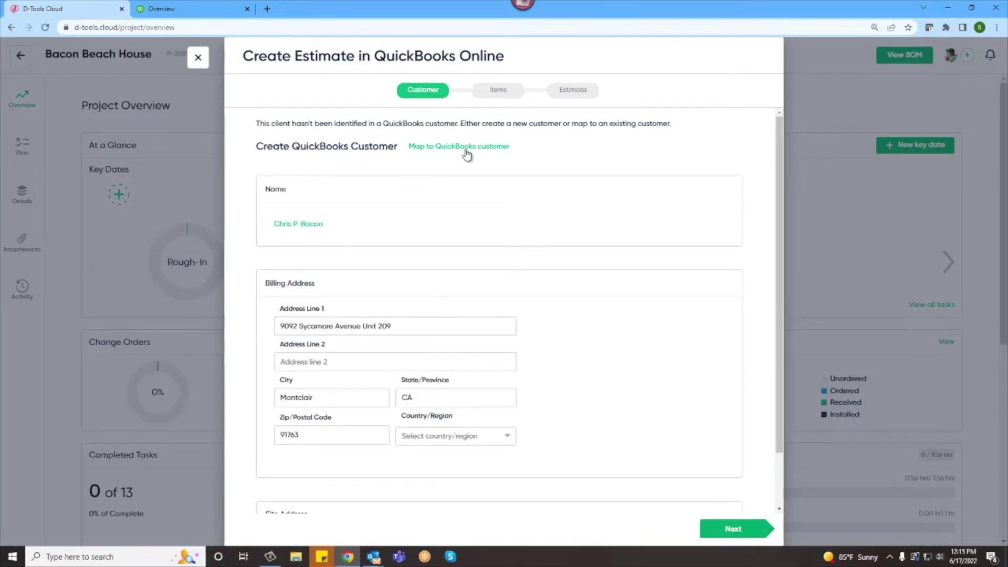
Step: Create the QuickBooks customer and add both SunBrite TV items as Inventory products
{"action": "left_click", "coordinate": [733, 529]}
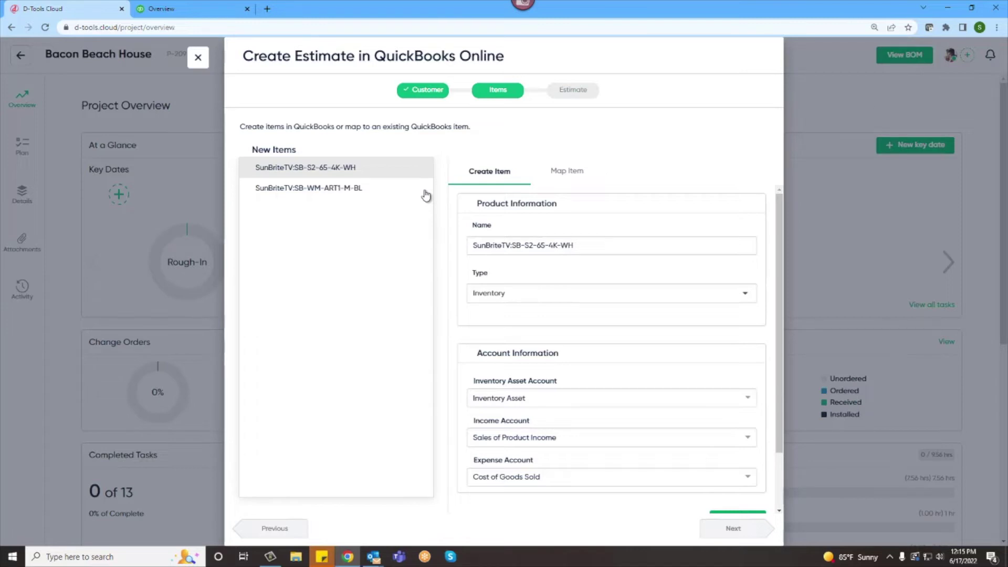
{"action": "scroll", "coordinate": [717, 343], "scroll_direction": "down", "scroll_amount": 2}
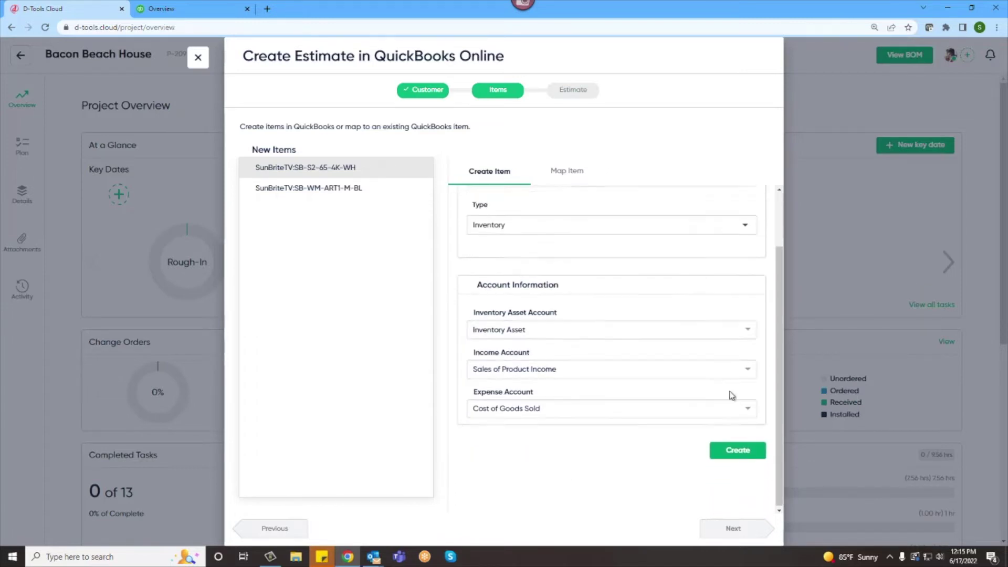
{"action": "left_click", "coordinate": [739, 449]}
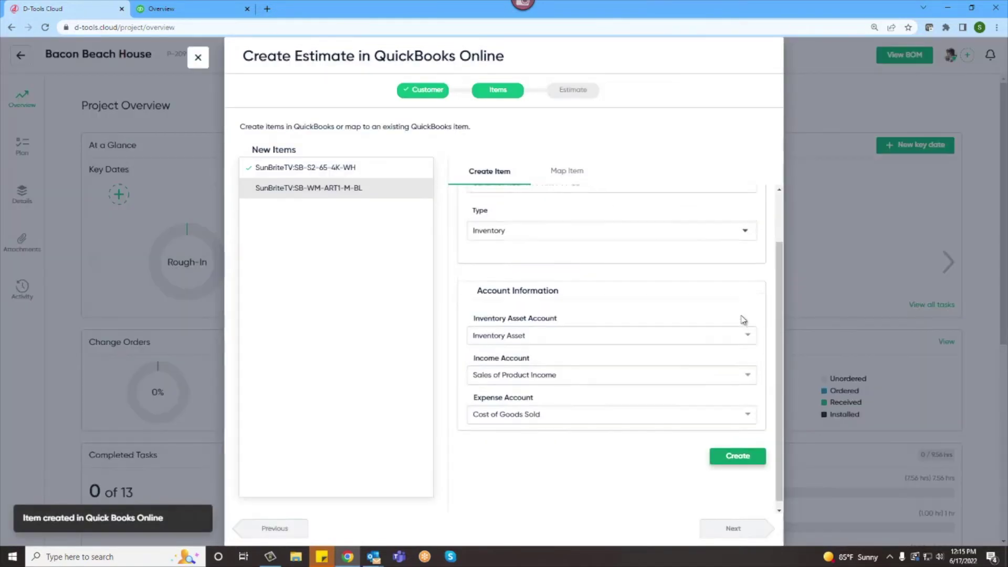
{"action": "scroll", "coordinate": [742, 319], "scroll_direction": "up", "scroll_amount": 1}
{"action": "left_click", "coordinate": [749, 294]}
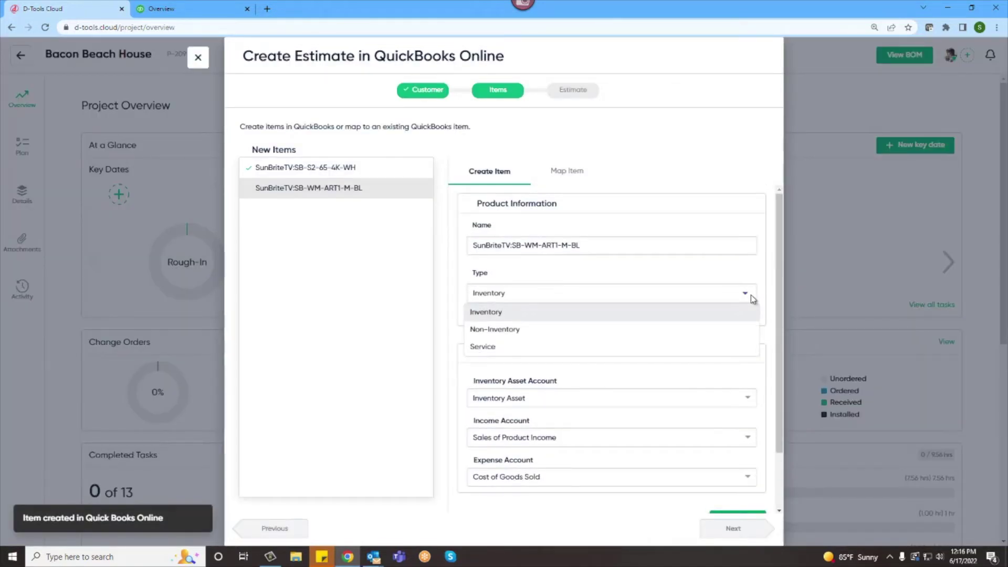
{"action": "left_click", "coordinate": [773, 297]}
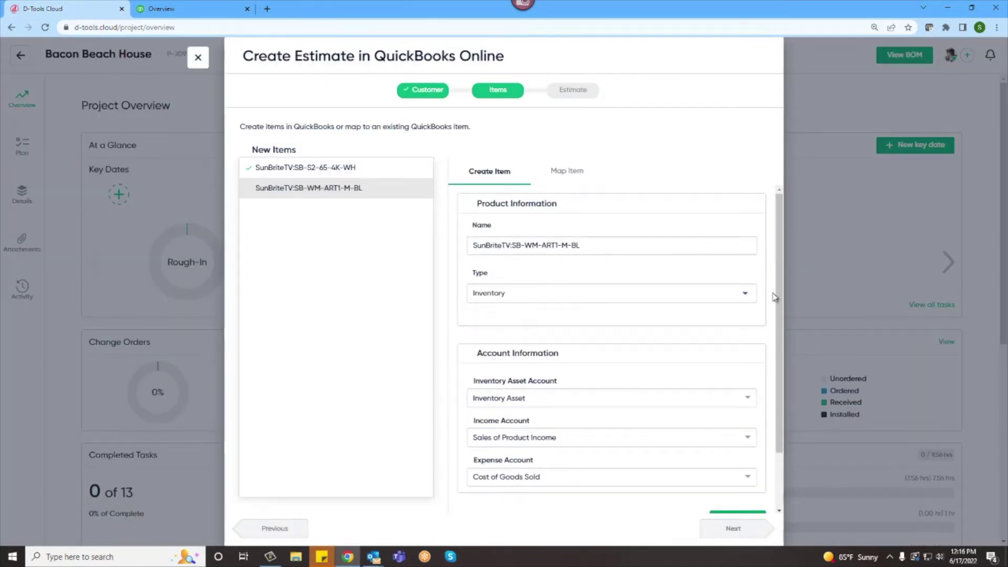
{"action": "scroll", "coordinate": [773, 297], "scroll_direction": "down", "scroll_amount": 2}
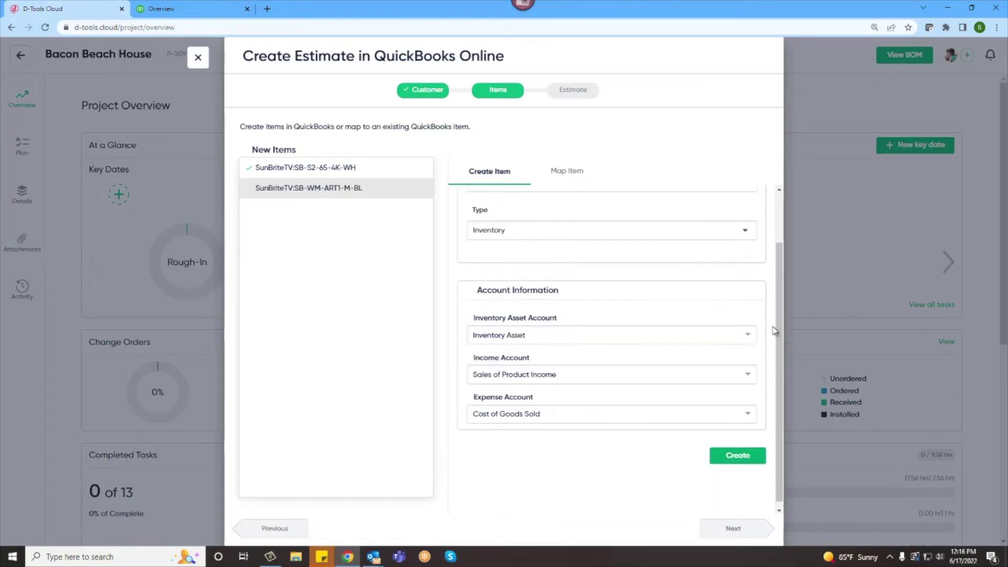
{"action": "left_click", "coordinate": [746, 451]}
{"action": "scroll", "coordinate": [747, 413], "scroll_direction": "up", "scroll_amount": 2}
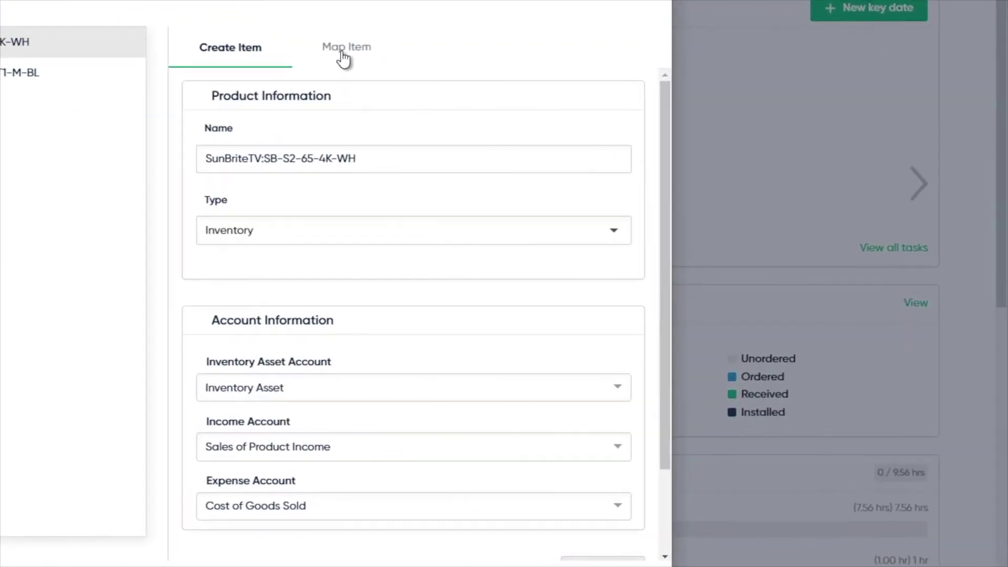
Step: Confirm SunBriteTV:SB-S2-65-4K-WH maps to an existing QuickBooks inventory item and proceed to the estimate step
{"action": "left_click", "coordinate": [565, 178]}
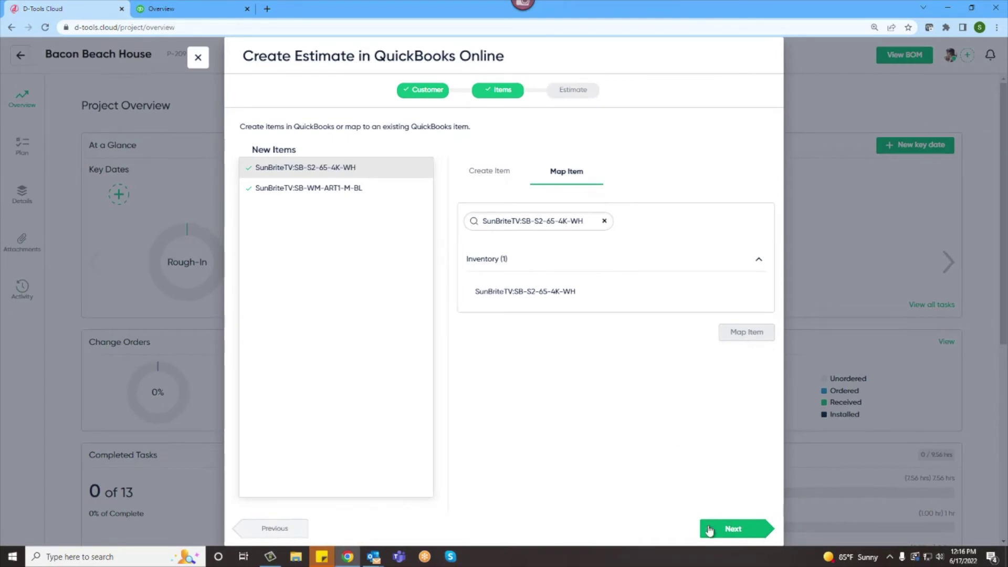
{"action": "left_click", "coordinate": [709, 530]}
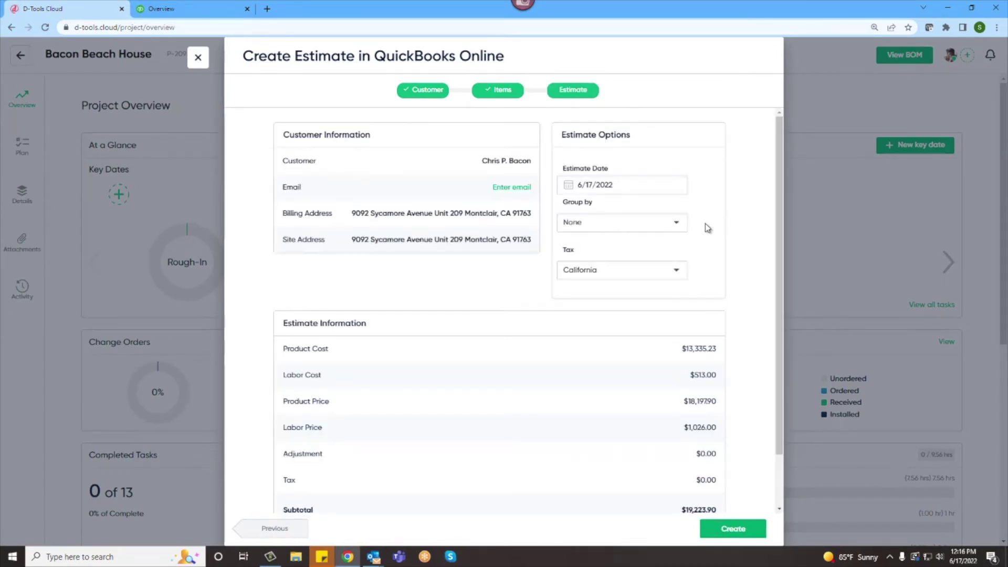
Step: Group the estimate lines by Location and create the estimate in QuickBooks Online
{"action": "left_click", "coordinate": [676, 227]}
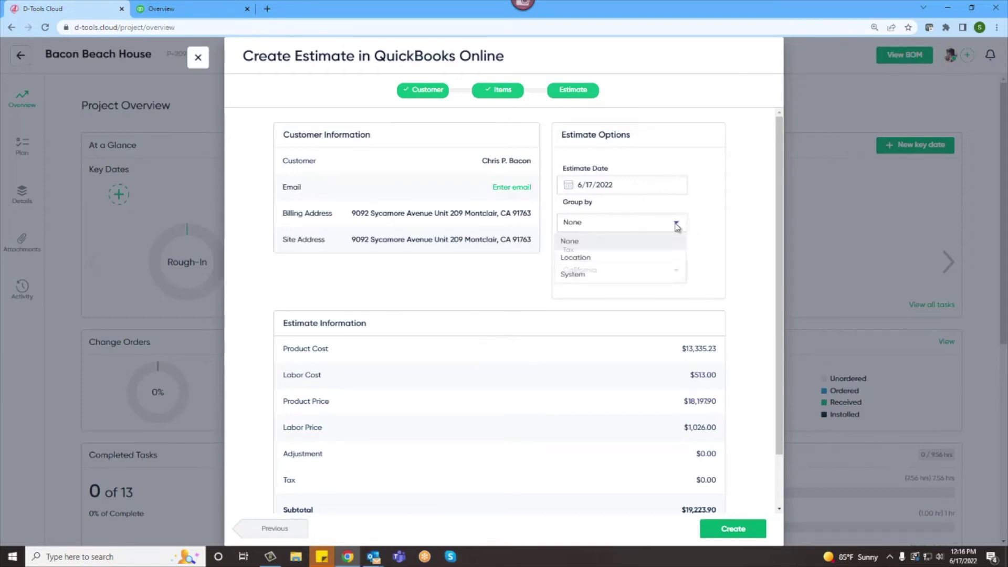
{"action": "left_click", "coordinate": [577, 266]}
{"action": "left_click", "coordinate": [733, 529]}
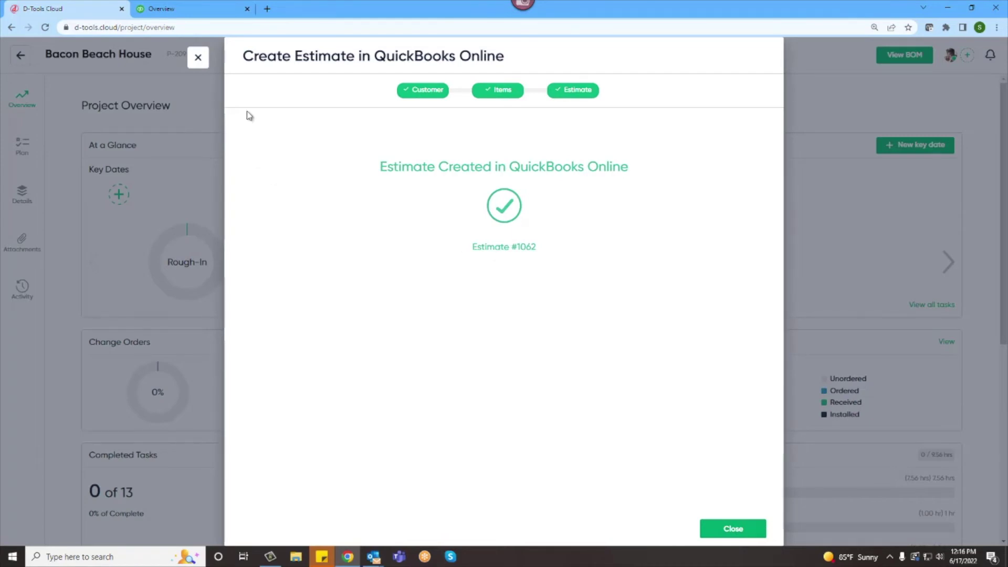
Step: Open Chris P. Bacon's estimate #1062 from Sales > Estimates in edit view
{"action": "left_click", "coordinate": [161, 9]}
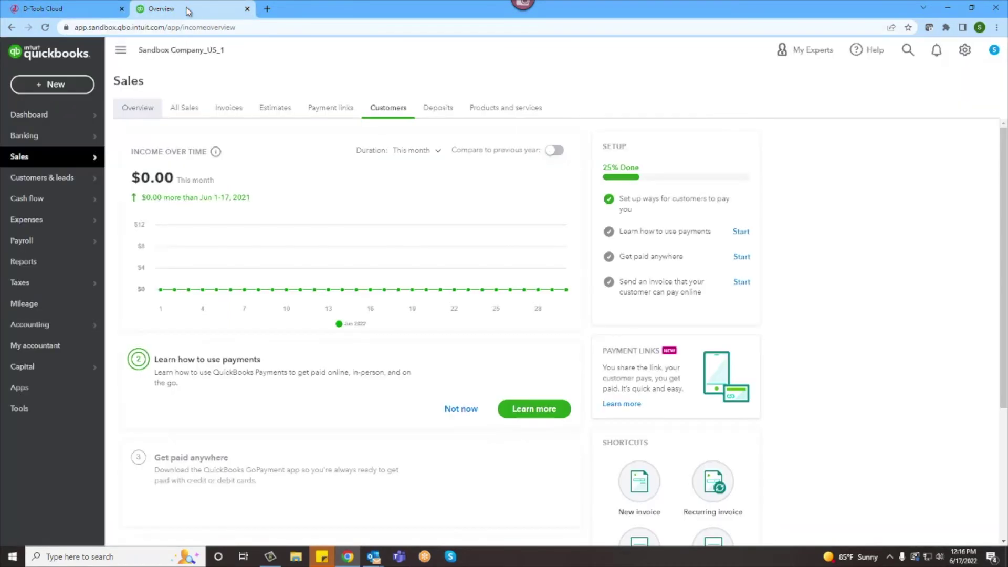
{"action": "left_click", "coordinate": [276, 111]}
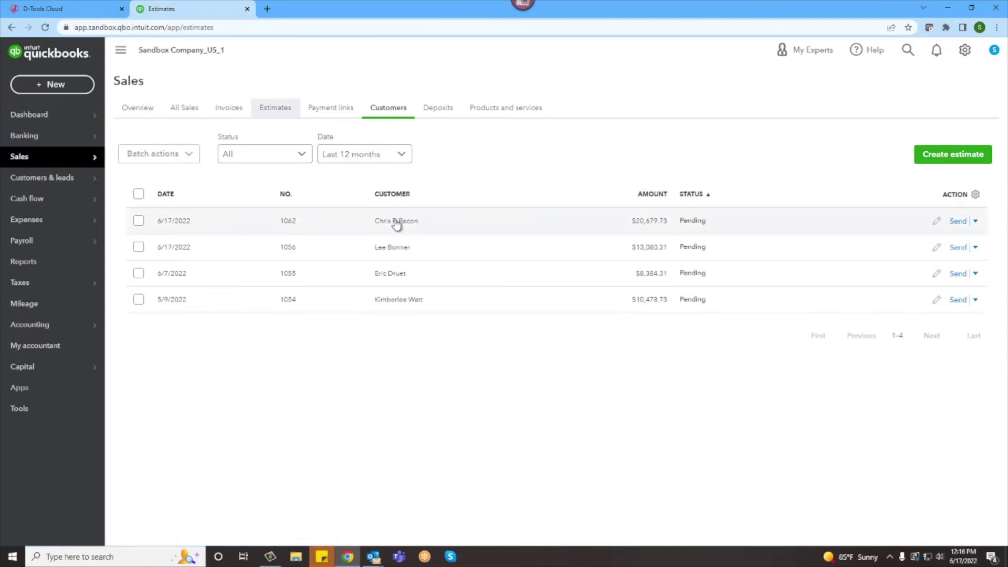
{"action": "left_click", "coordinate": [397, 221]}
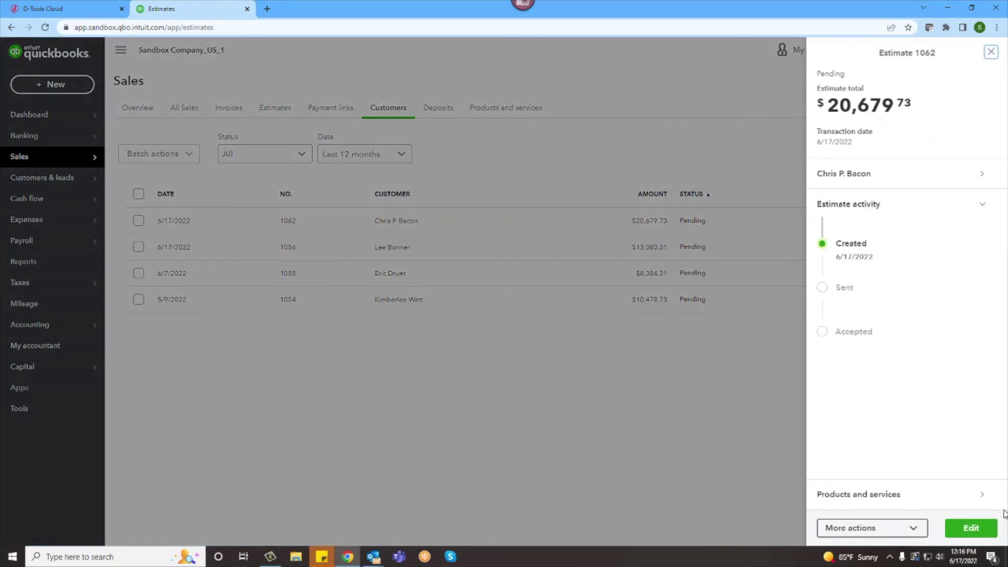
{"action": "left_click", "coordinate": [987, 529]}
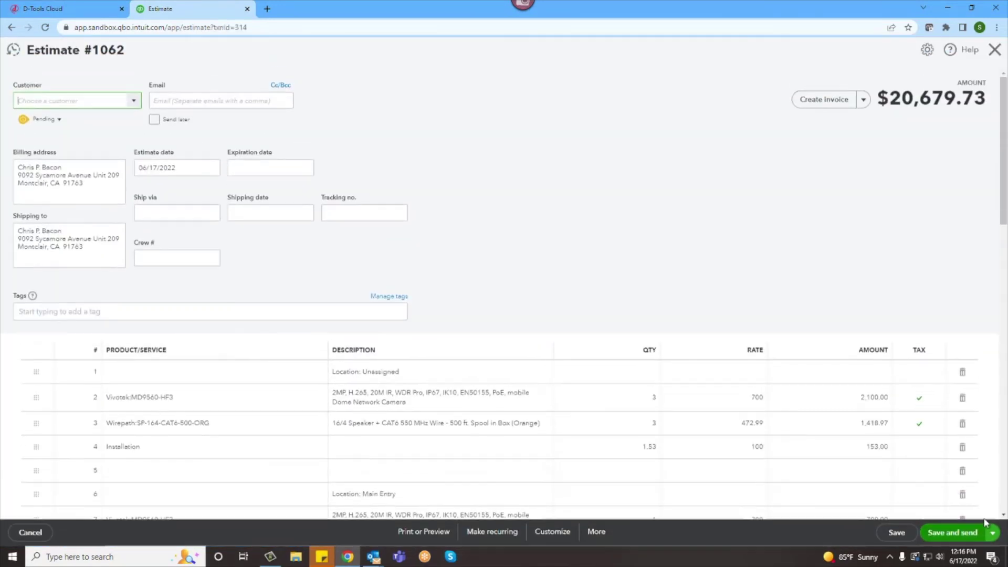
{"action": "left_click_drag", "start_coordinate": [1001, 188], "coordinate": [1003, 307]}
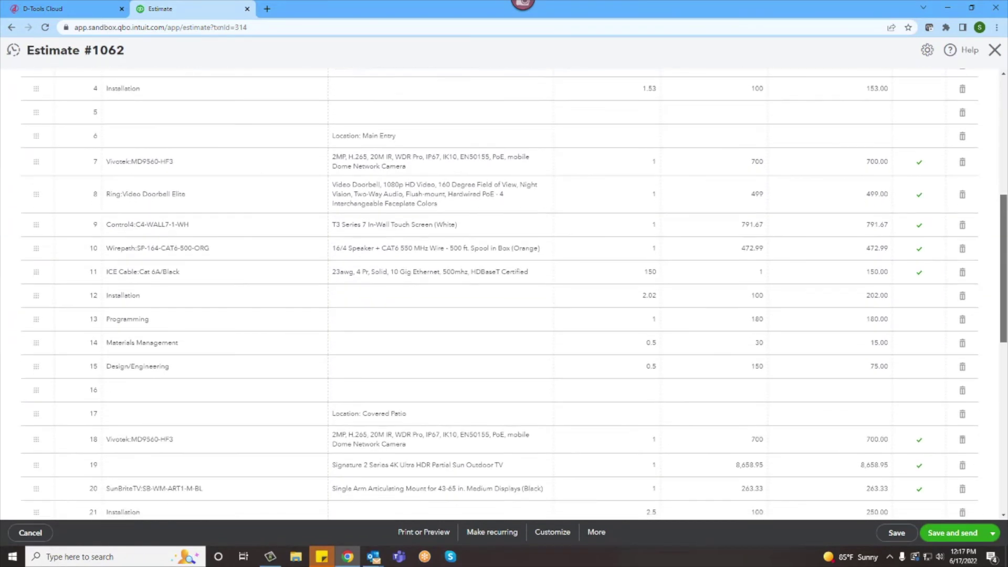
{"action": "left_click_drag", "start_coordinate": [1004, 307], "coordinate": [1004, 190]}
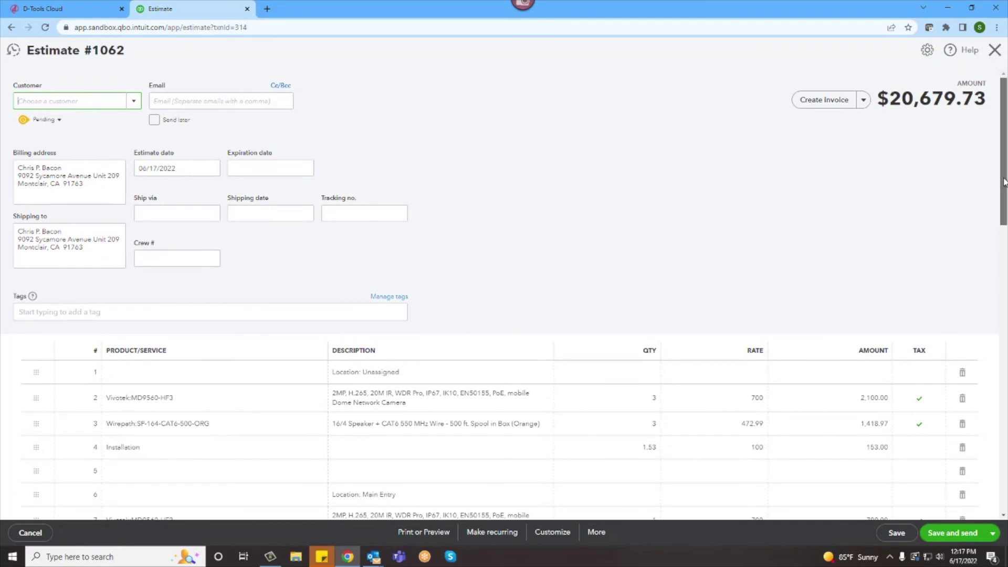